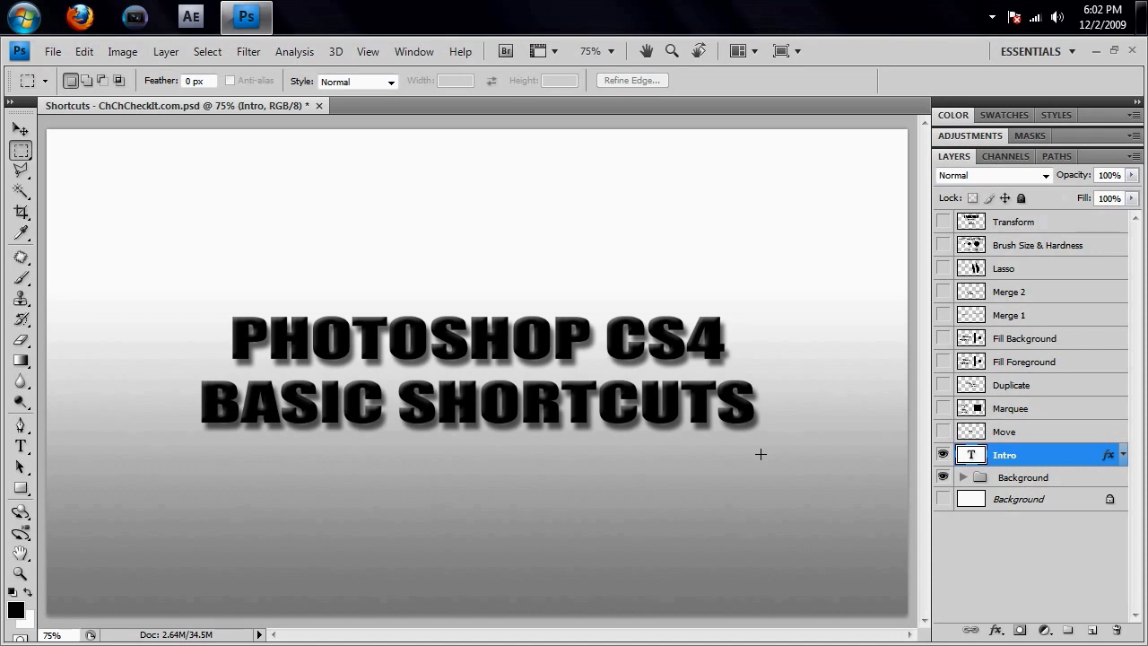
# - Show the Move layer in place of the Intro layer and reposition its artwork with the Move tool
pyautogui.click(997, 436)
pyautogui.click(943, 454)
pyautogui.click(943, 431)
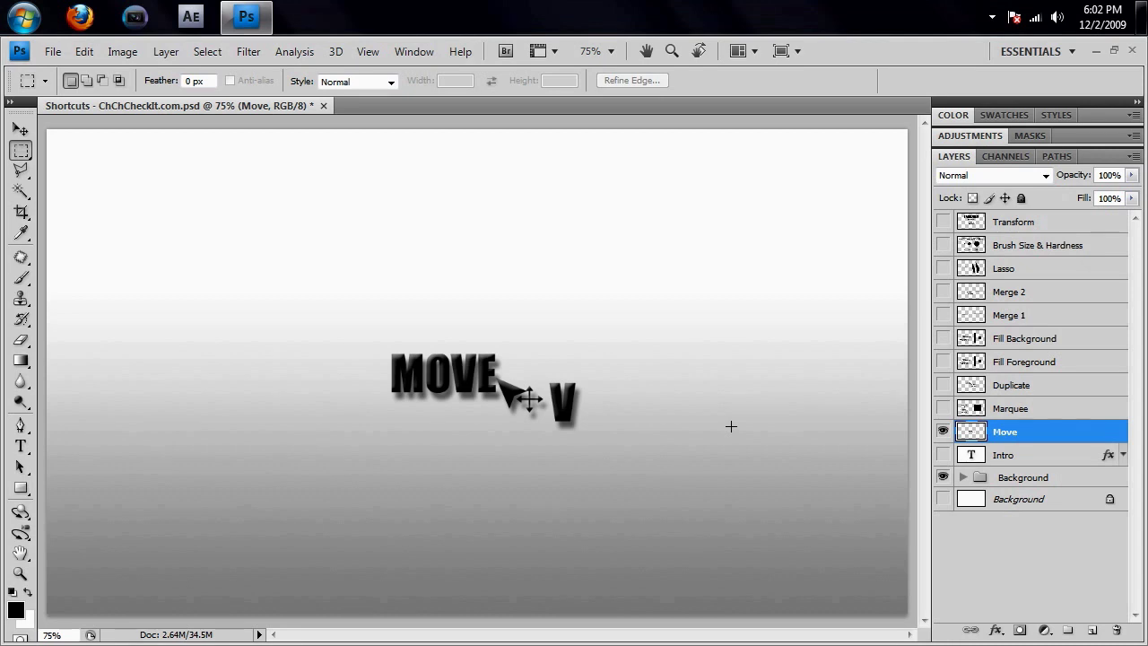
pyautogui.press('v')
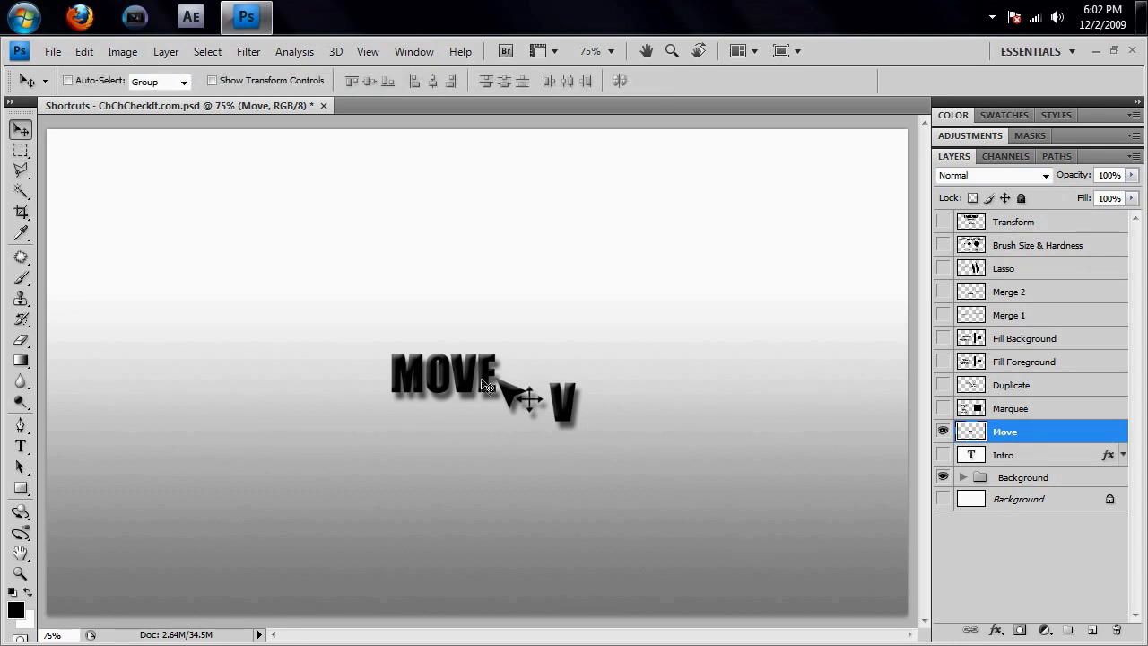
pyautogui.moveTo(489, 387)
pyautogui.mouseDown()
pyautogui.moveTo(389, 285)
pyautogui.moveTo(215, 288)
pyautogui.moveTo(259, 518)
pyautogui.moveTo(502, 326)
pyautogui.moveTo(458, 404)
pyautogui.moveTo(495, 395)
pyautogui.mouseUp()
# - Hide the Move layer, then select the Marquee layer and make it visible
pyautogui.click(943, 432)
pyautogui.click(1002, 410)
pyautogui.click(943, 410)
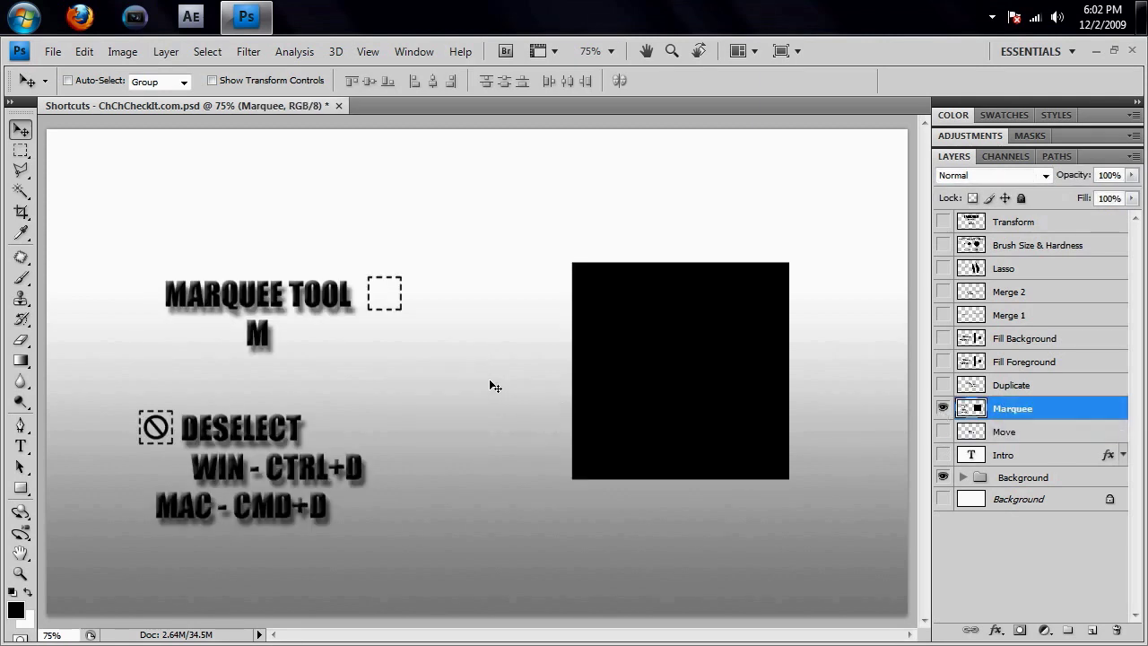
# - Select the black square with the Rectangular Marquee tool and deselect it, then select a smaller area inside it and deselect that
pyautogui.press('m')
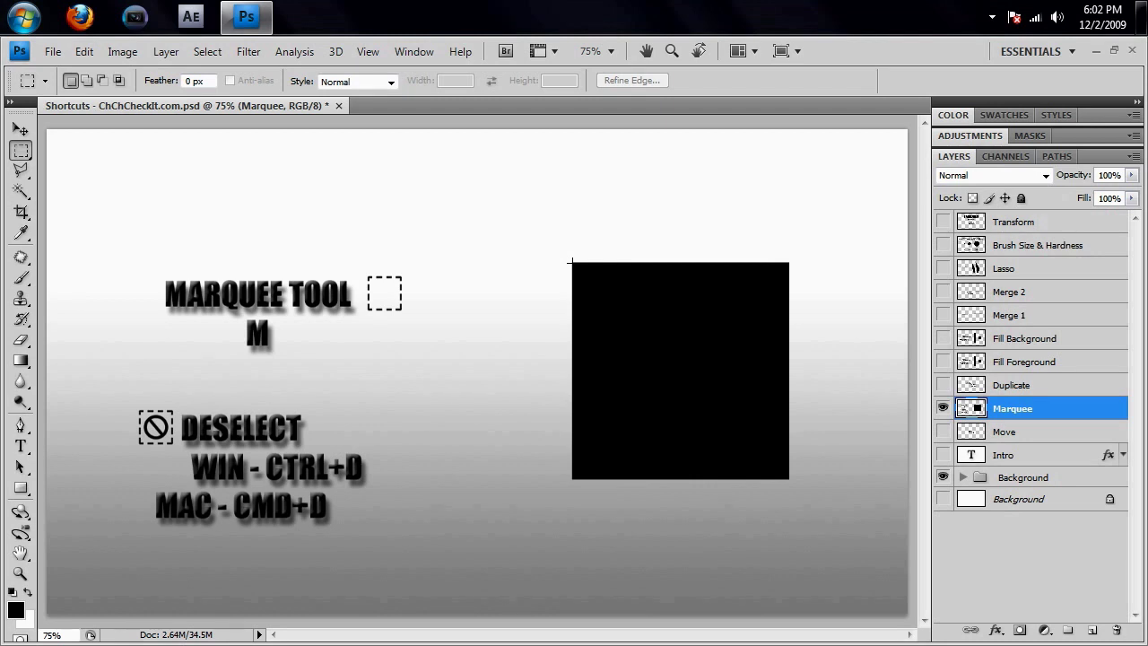
pyautogui.moveTo(573, 270); pyautogui.dragTo(788, 479)
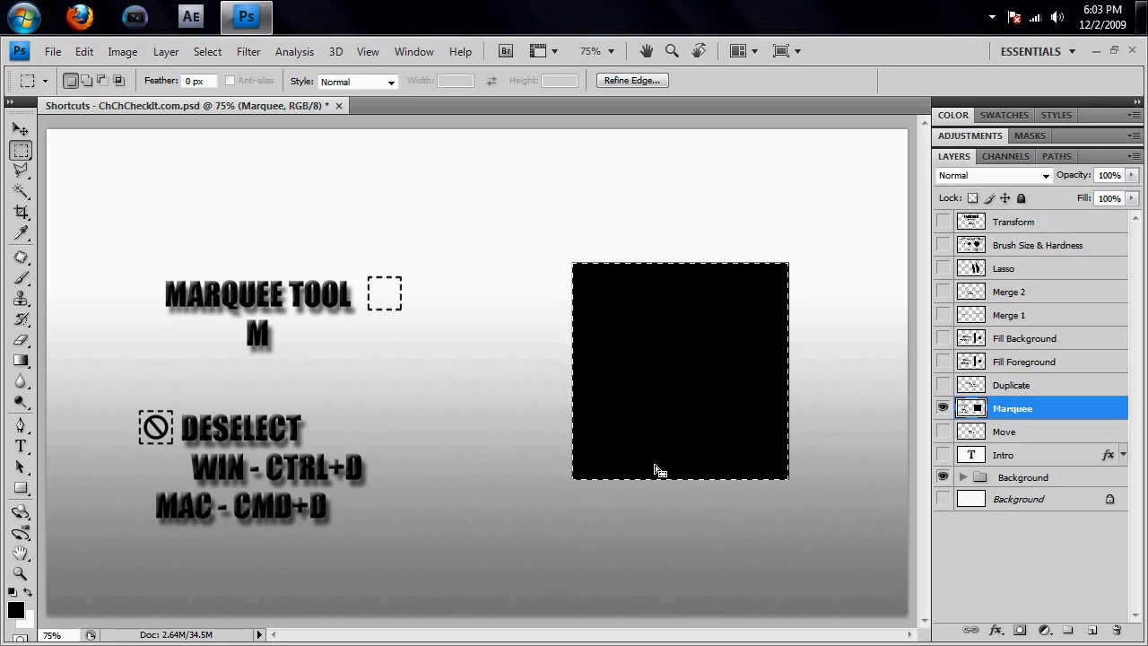
pyautogui.hotkey('ctrl', 'd')
pyautogui.moveTo(647, 346); pyautogui.dragTo(759, 471)
pyautogui.hotkey('ctrl', 'd')
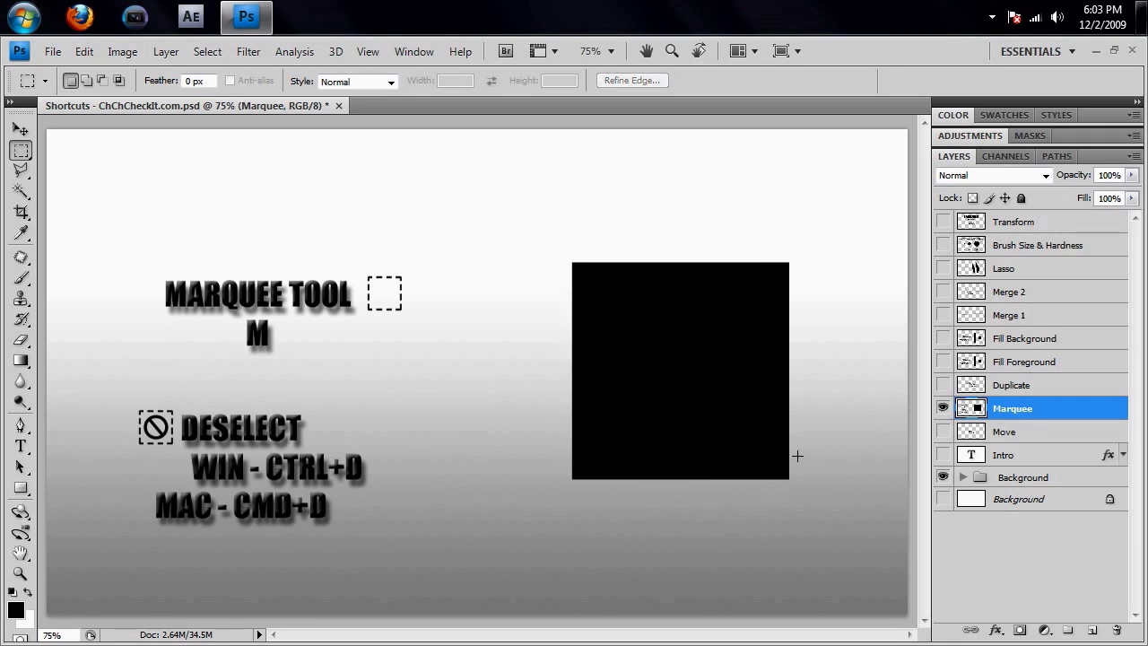
# - Hide the Marquee layer, then select the Duplicate layer and make it visible
pyautogui.click(943, 409)
pyautogui.click(1018, 392)
pyautogui.click(943, 384)
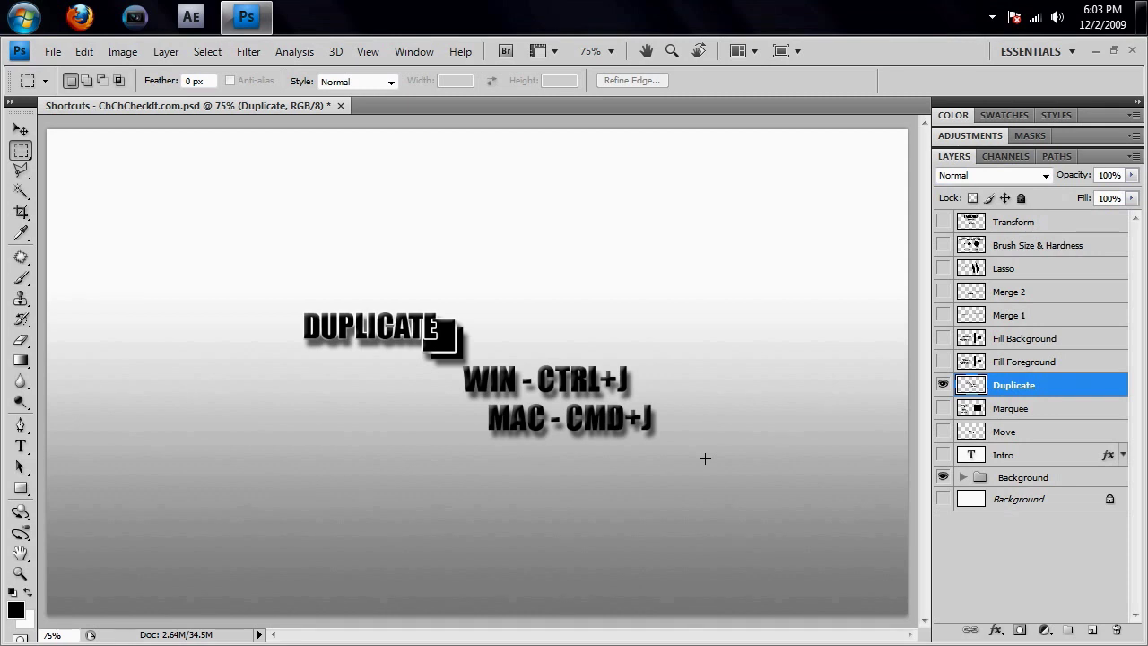
# - Duplicate the Duplicate layer and separate the two, moving the copy down and right and the original up and left
pyautogui.hotkey('ctrl', 'j')
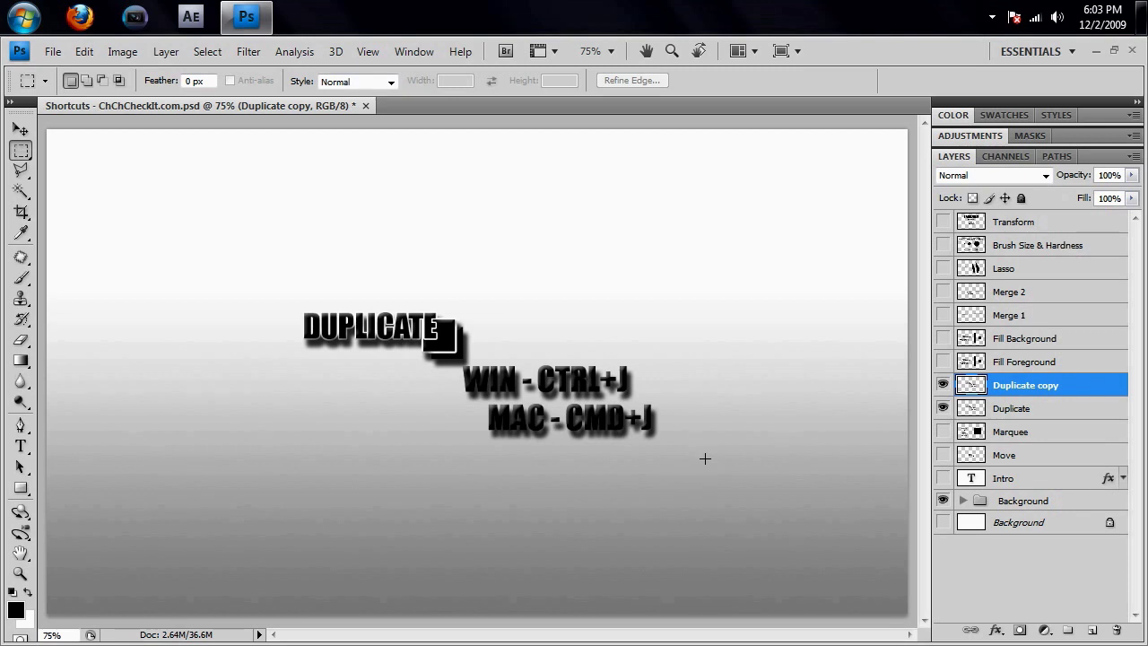
pyautogui.press('v')
pyautogui.moveTo(359, 336); pyautogui.dragTo(453, 428)
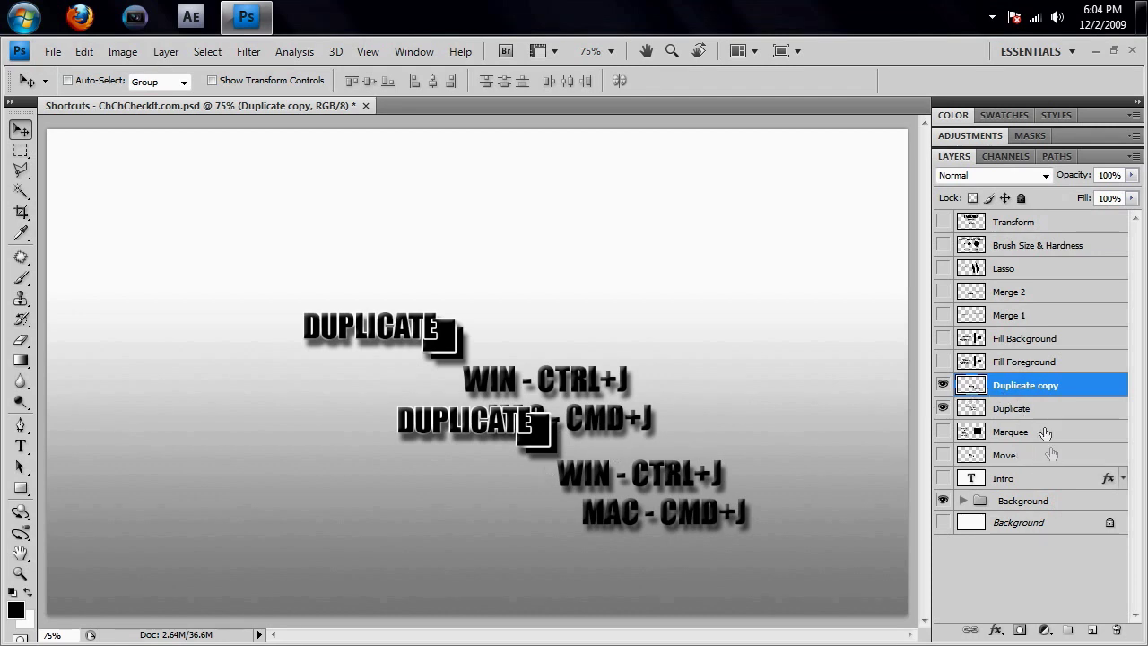
pyautogui.click(1014, 409)
pyautogui.moveTo(571, 423); pyautogui.dragTo(439, 367)
pyautogui.click(1018, 386)
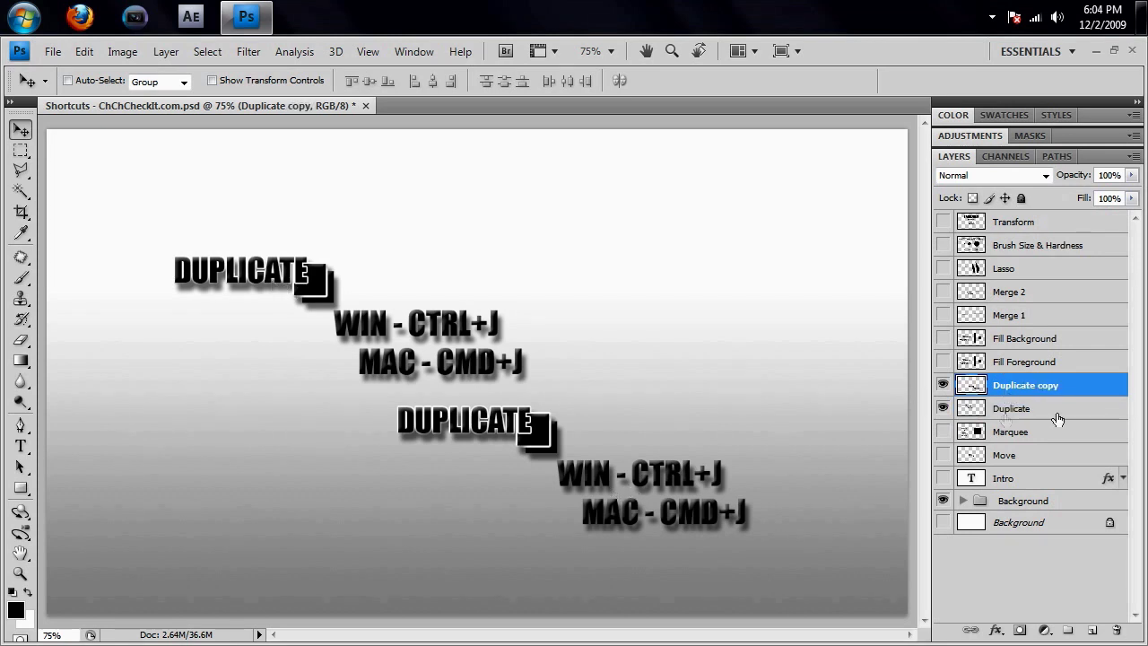
# - Hide both Duplicate layers, then select the Fill Foreground layer and make it visible
pyautogui.moveTo(943, 410); pyautogui.dragTo(943, 385)
pyautogui.click(1018, 361)
pyautogui.click(942, 361)
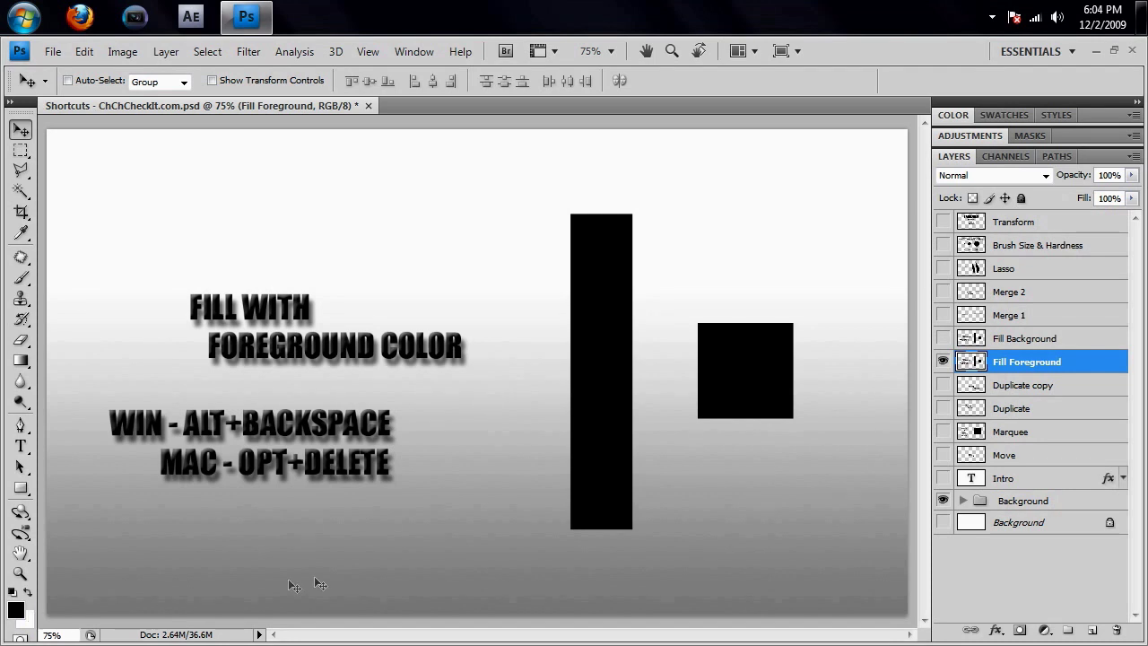
# - Set the foreground color to blue, 0024ff
pyautogui.click(16, 614)
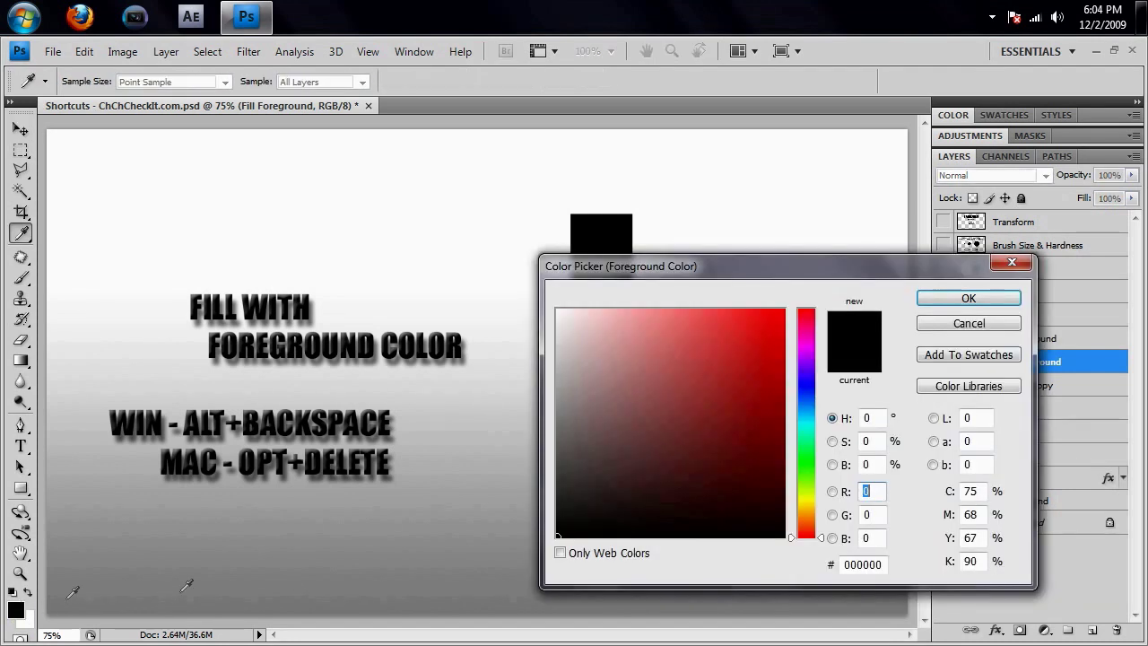
pyautogui.moveTo(806, 432); pyautogui.dragTo(786, 308)
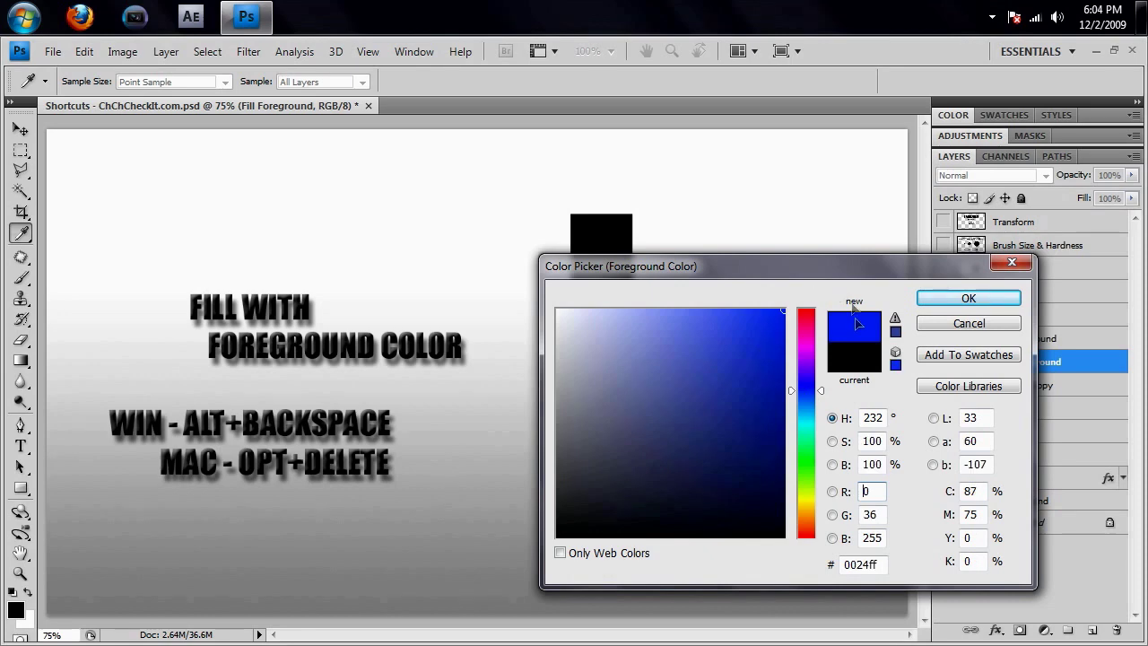
pyautogui.click(969, 298)
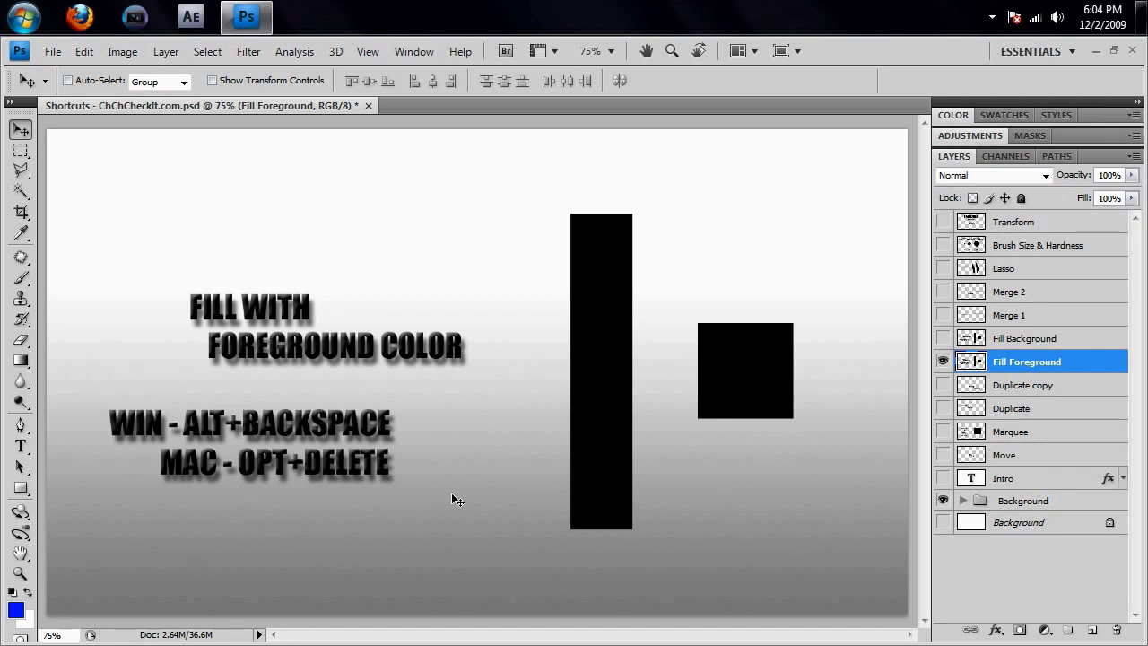
# - Marquee-select the tall black bar, fill it with the foreground color and deselect
pyautogui.press('m')
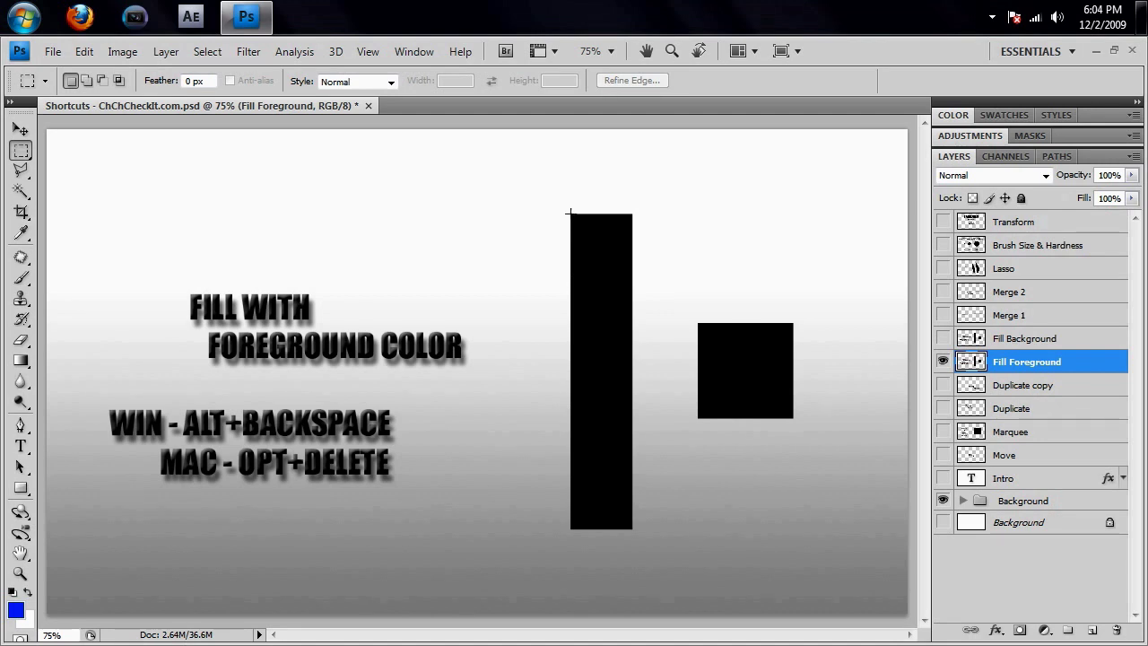
pyautogui.moveTo(575, 223); pyautogui.dragTo(631, 531)
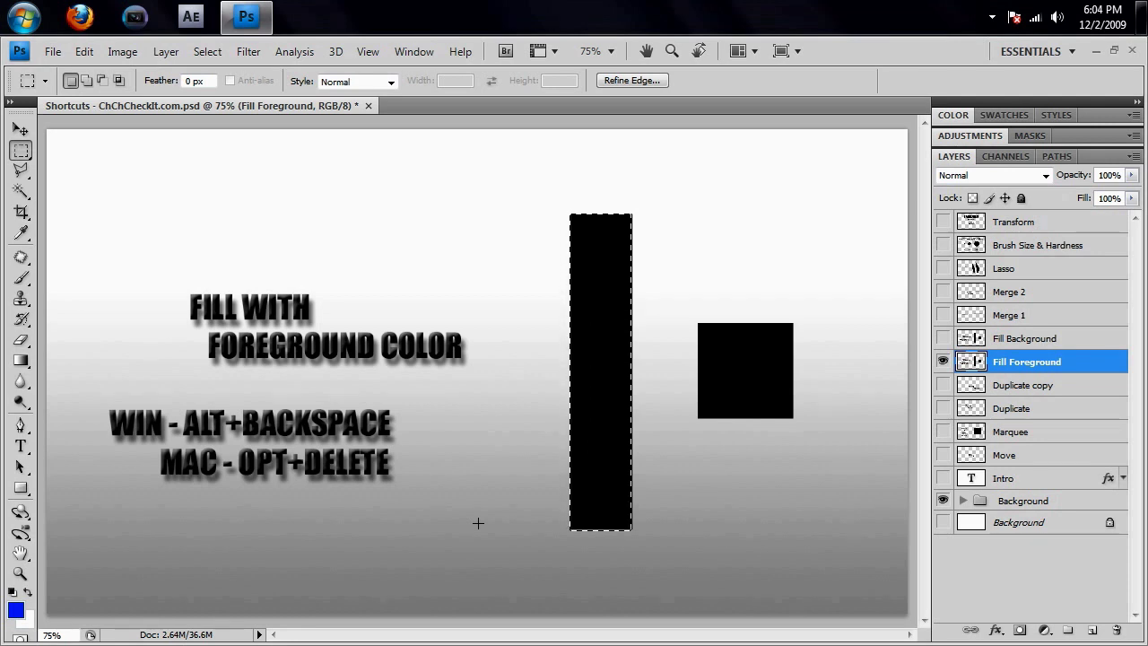
pyautogui.hotkey('alt', 'BackSpace')
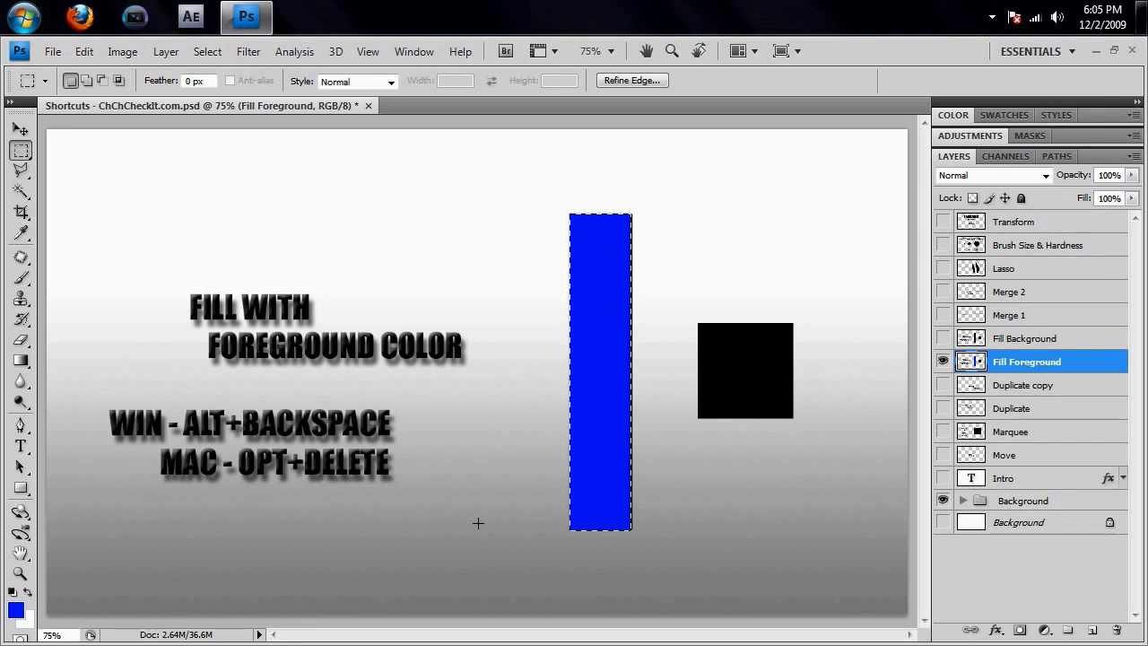
pyautogui.hotkey('ctrl', 'd')
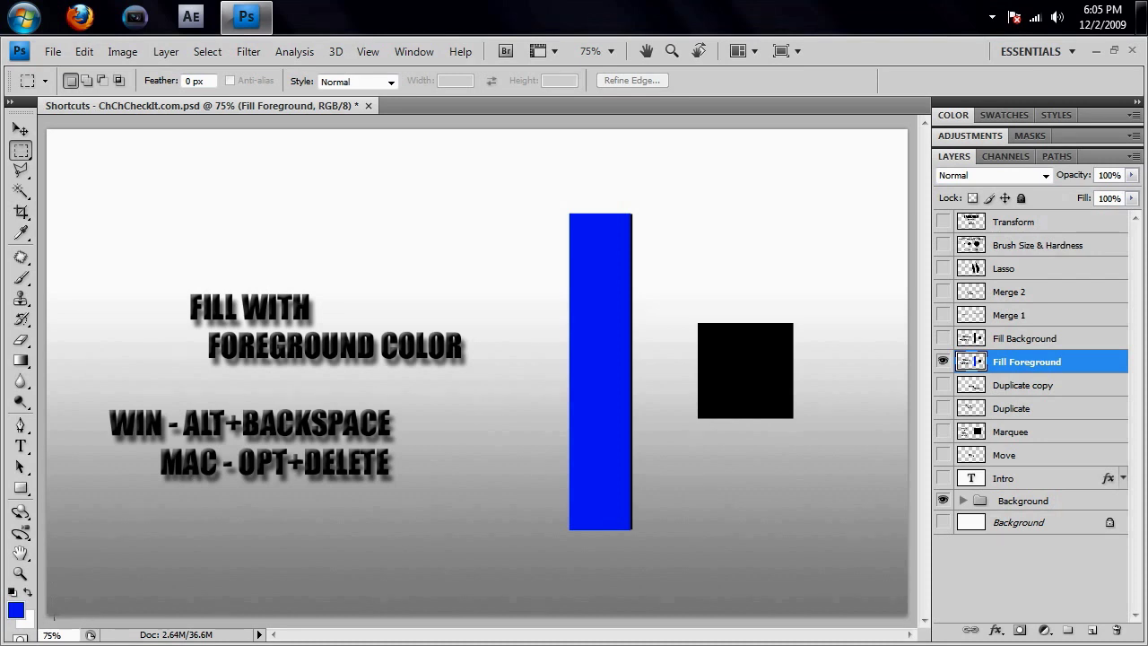
# - Set the background color to green, 00ff06
pyautogui.click(26, 628)
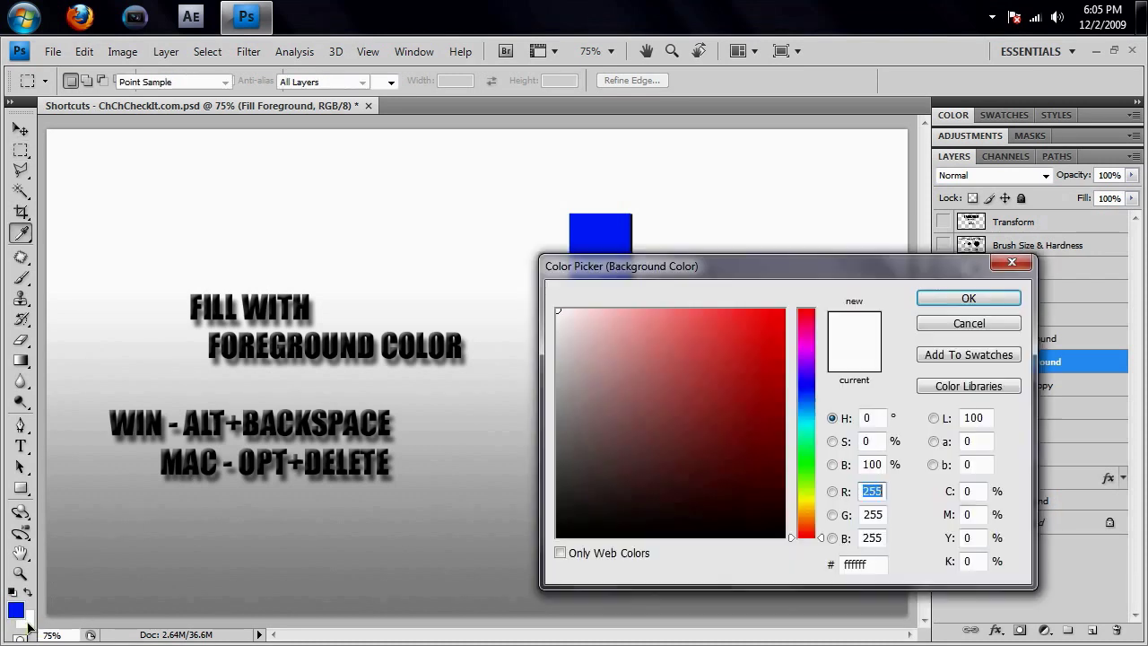
pyautogui.click(789, 467)
pyautogui.moveTo(774, 422); pyautogui.dragTo(871, 249)
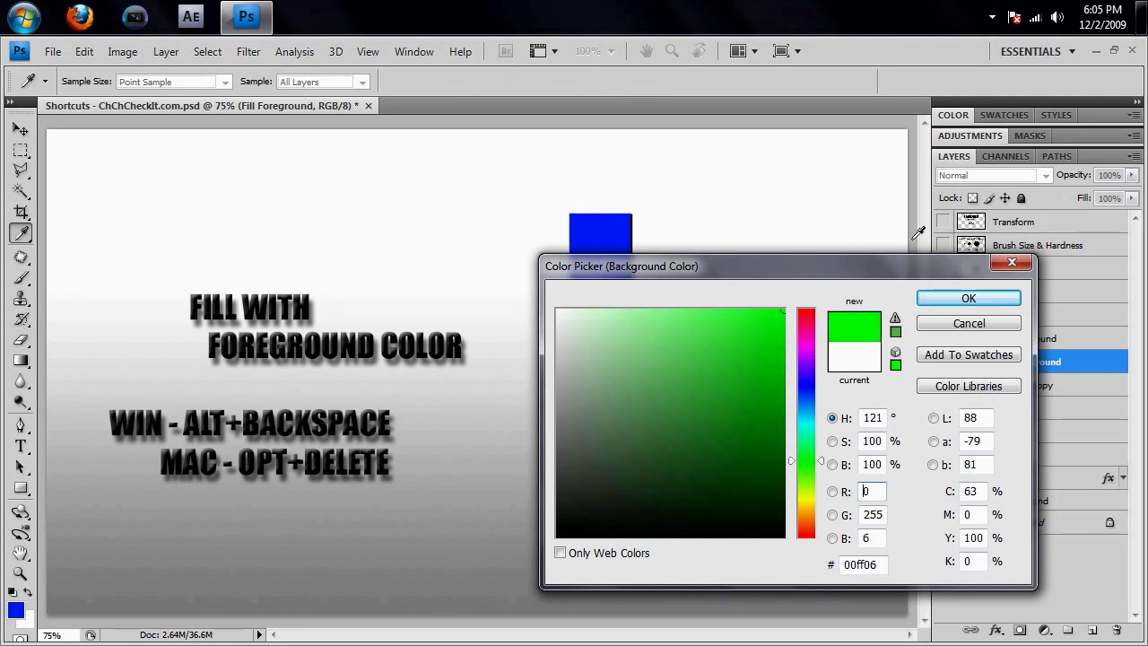
pyautogui.click(968, 297)
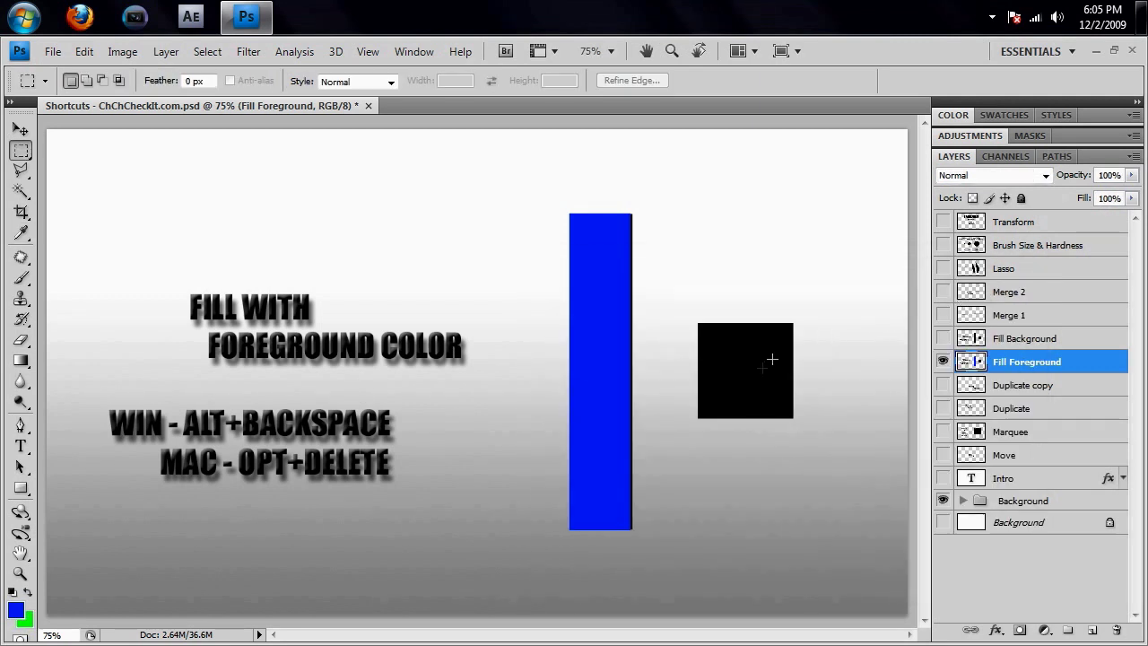
# - Hide the Fill Foreground layer, then select the Fill Background layer and make it visible
pyautogui.click(943, 362)
pyautogui.click(989, 340)
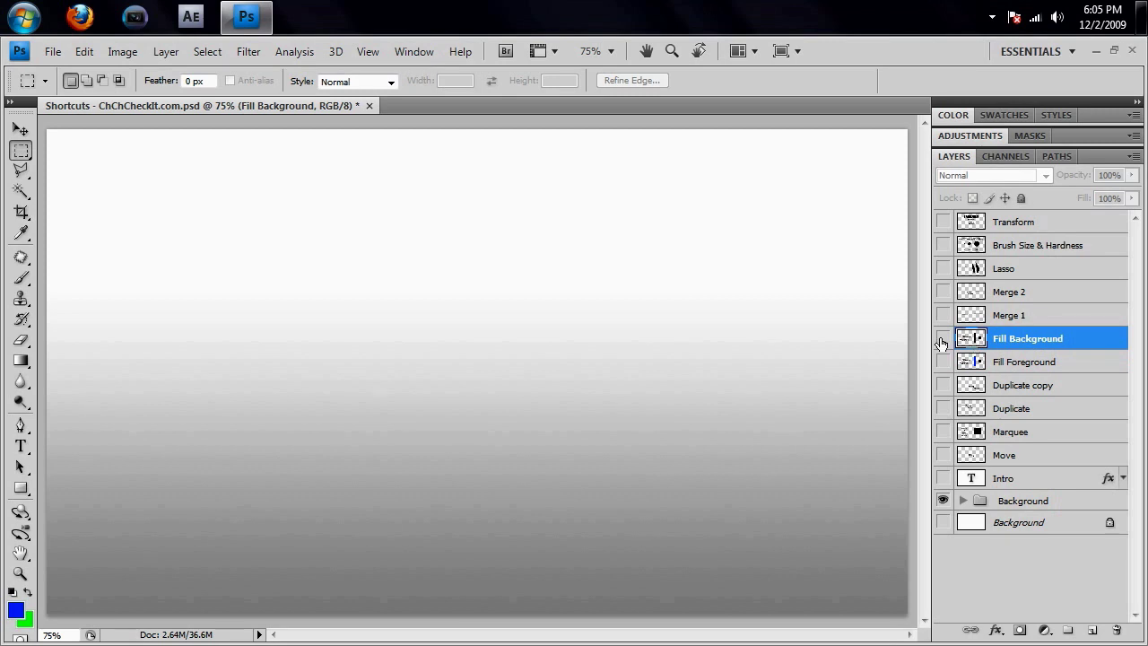
pyautogui.click(942, 338)
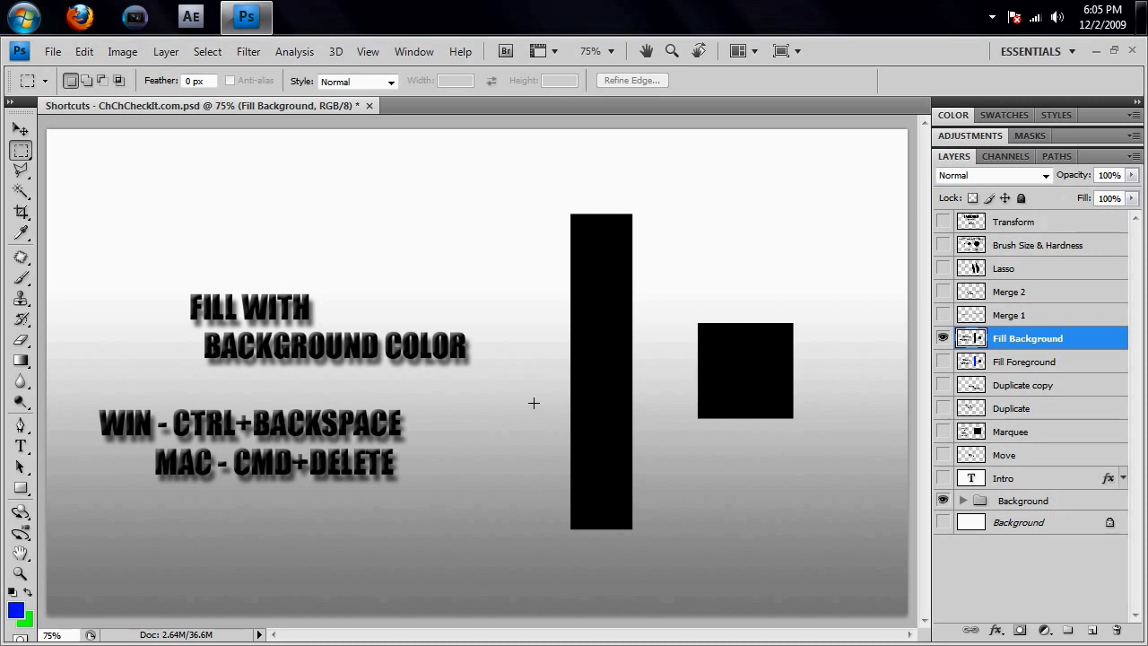
# - Marquee-select the small black square, fill it with the background color and deselect
pyautogui.moveTo(16, 154); pyautogui.dragTo(100, 163)
pyautogui.moveTo(698, 322); pyautogui.dragTo(794, 418)
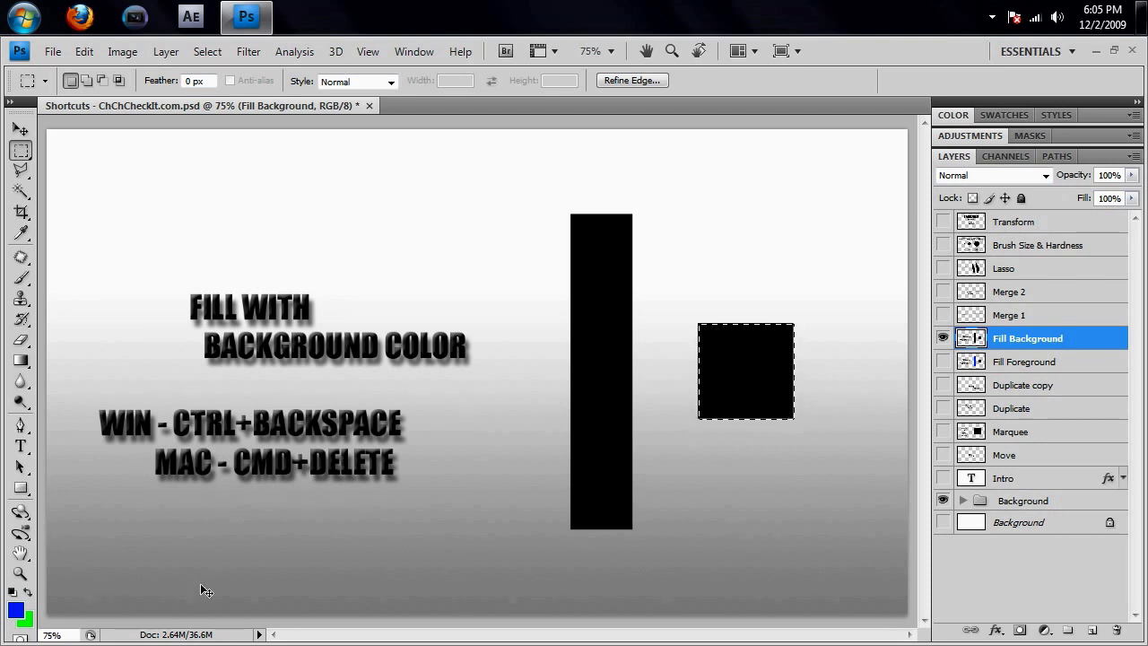
pyautogui.hotkey('ctrl', 'BackSpace')
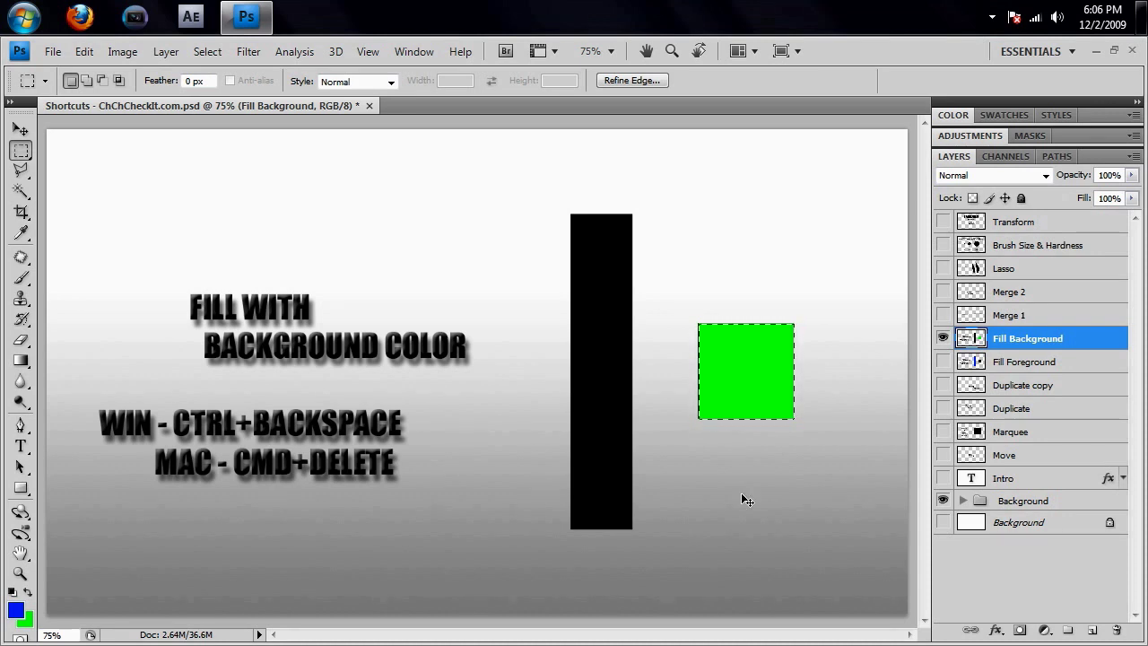
pyautogui.hotkey('ctrl', 'd')
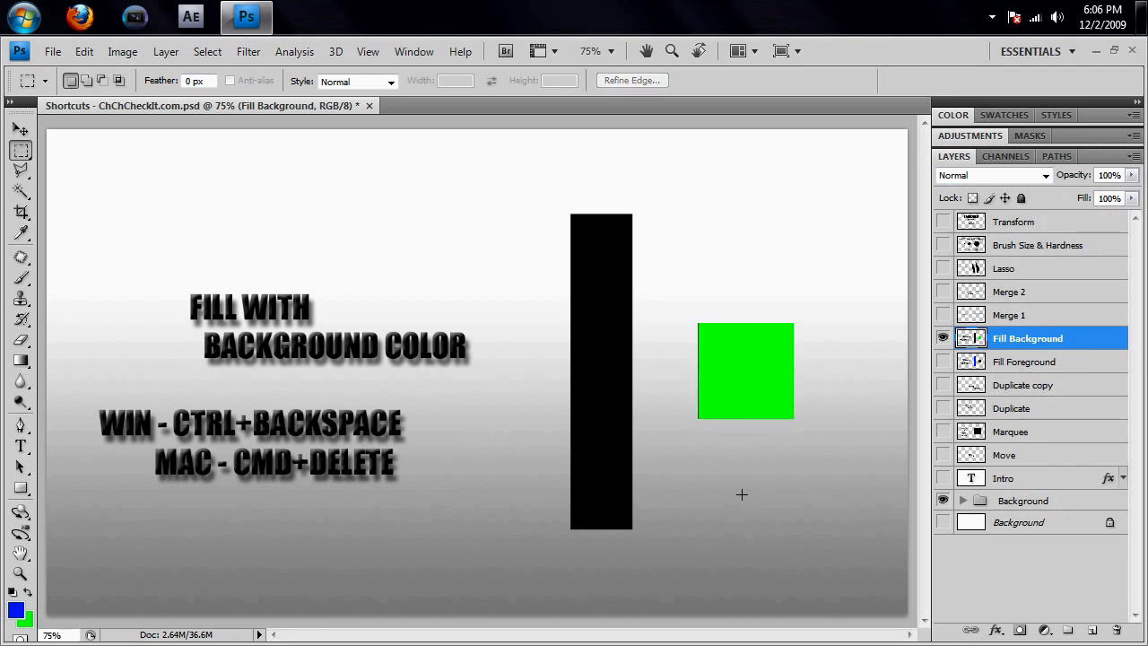
# - Hide the Fill Background layer, make Merge 1 and Merge 2 visible, and select Merge 2
pyautogui.click(943, 338)
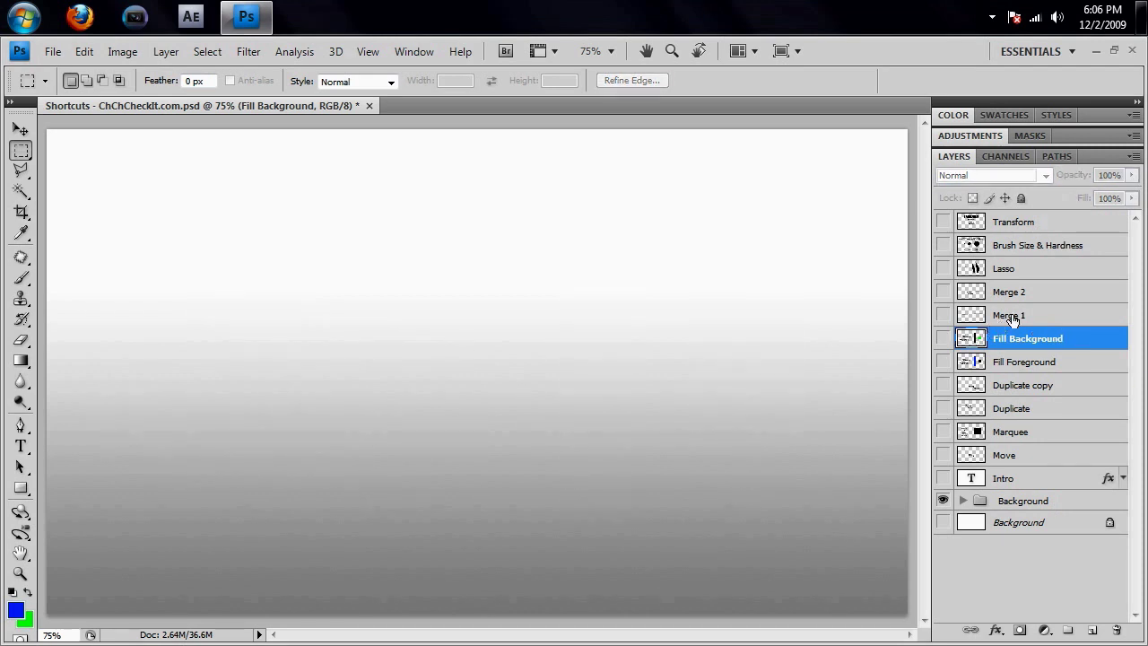
pyautogui.click(1012, 320)
pyautogui.click(943, 315)
pyautogui.click(943, 292)
pyautogui.click(960, 292)
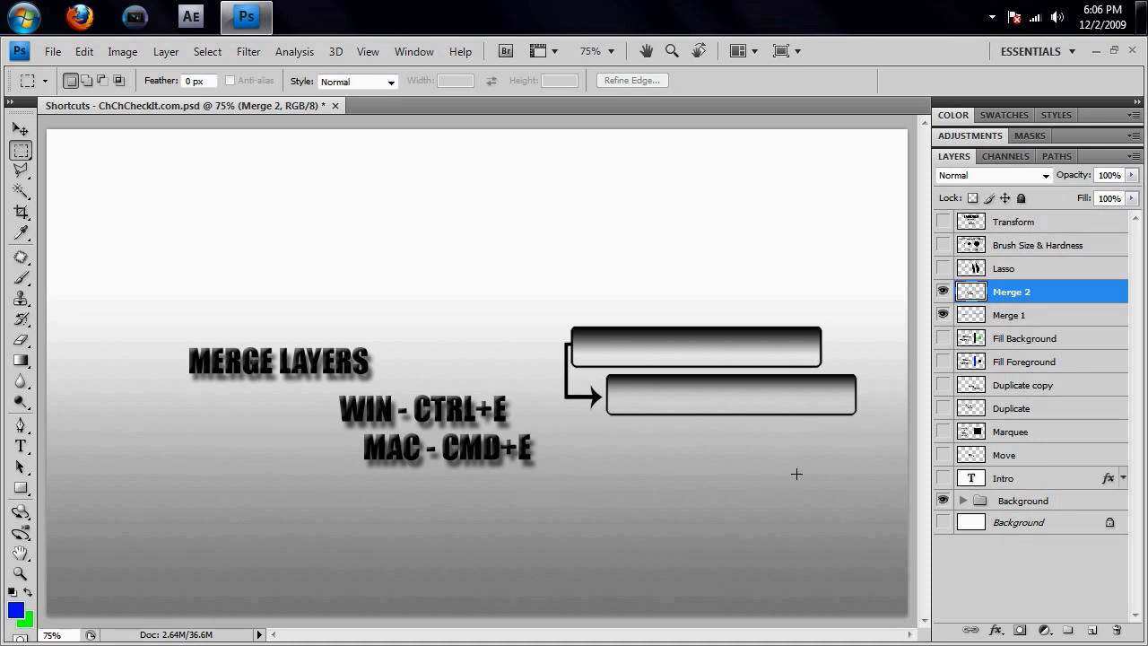
# - Merge the Merge 2 layer down into Merge 1
pyautogui.press('v')
pyautogui.moveTo(670, 408)
pyautogui.mouseDown()
pyautogui.moveTo(684, 505)
pyautogui.moveTo(621, 543)
pyautogui.moveTo(682, 479)
pyautogui.moveTo(421, 441)
pyautogui.moveTo(524, 468)
pyautogui.moveTo(700, 423)
pyautogui.moveTo(669, 408)
pyautogui.mouseUp()
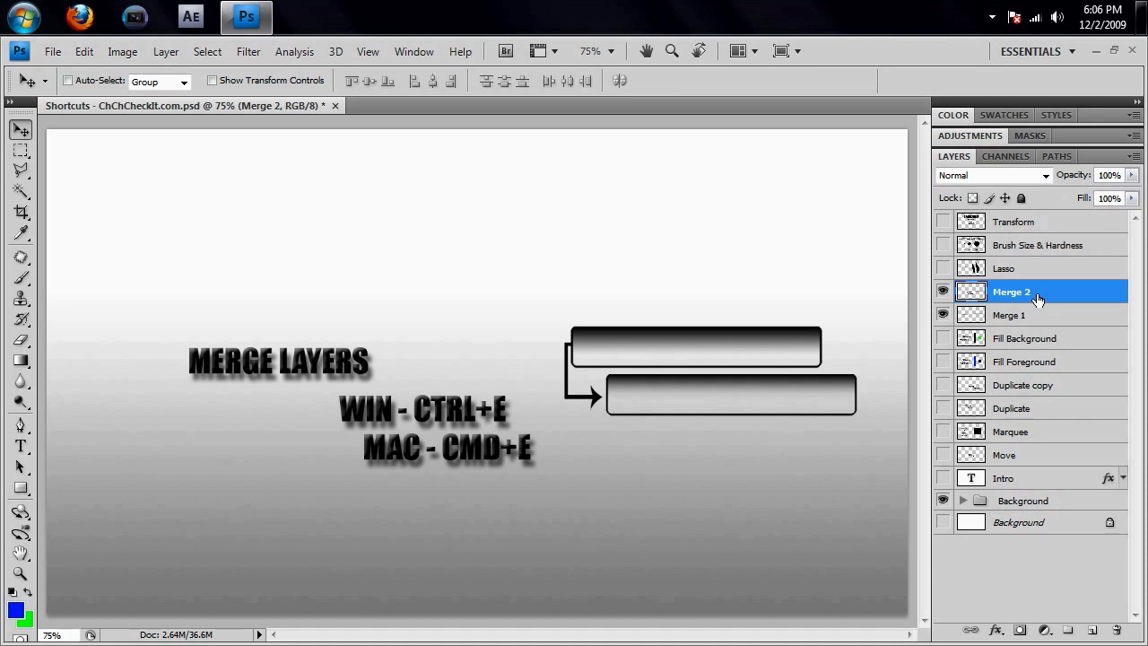
pyautogui.hotkey('ctrl', 'e')
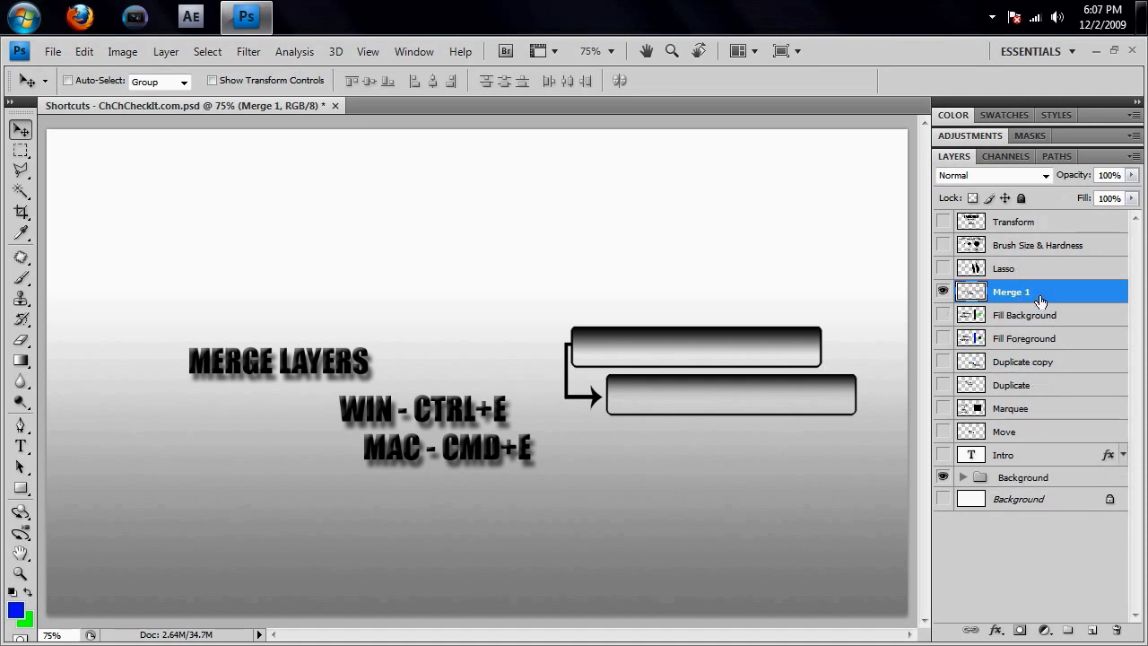
# - Move the merged artwork slightly down and left, then undo both the move and the merge
pyautogui.moveTo(510, 431); pyautogui.dragTo(492, 450)
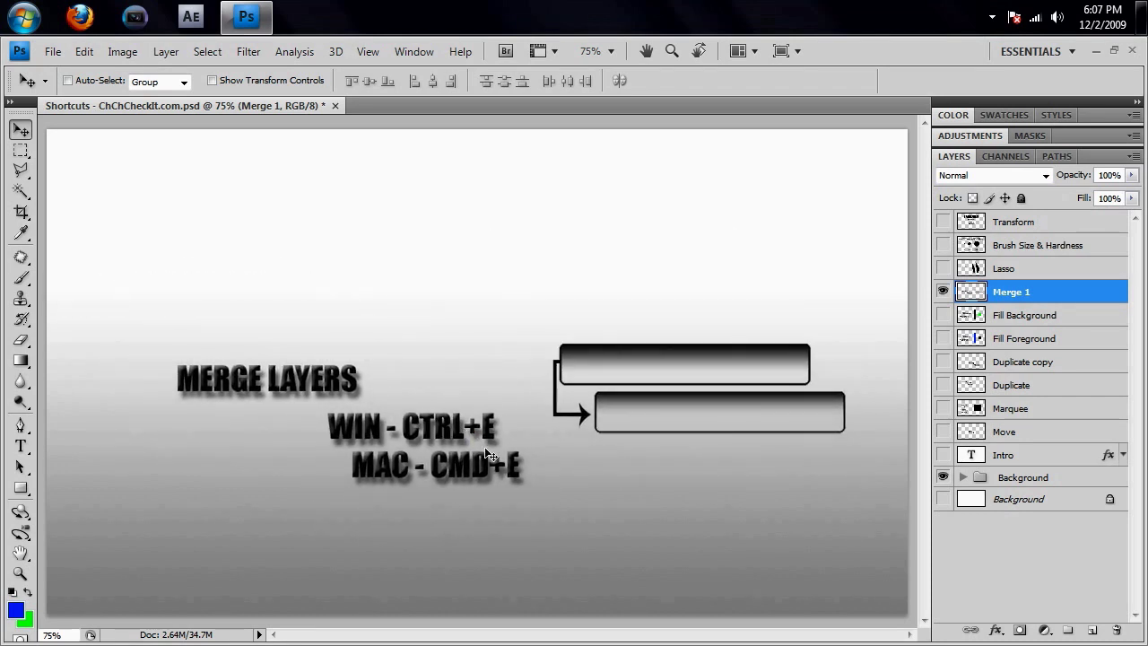
pyautogui.hotkey('ctrl', 'z')
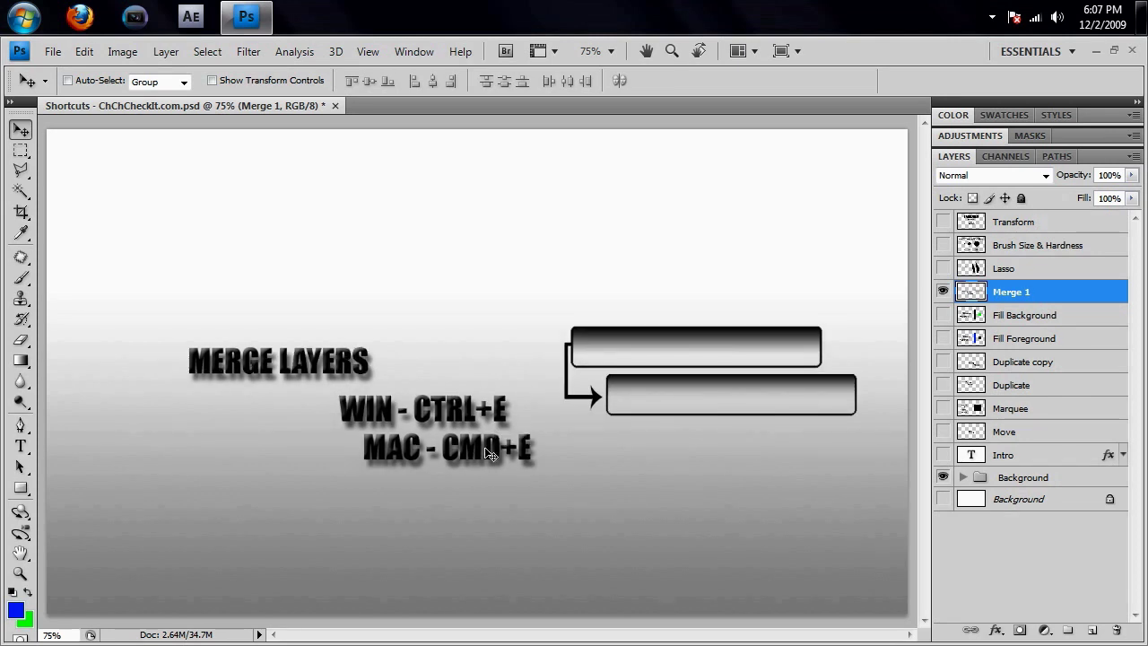
pyautogui.hotkey('ctrl', 'alt', 'z')
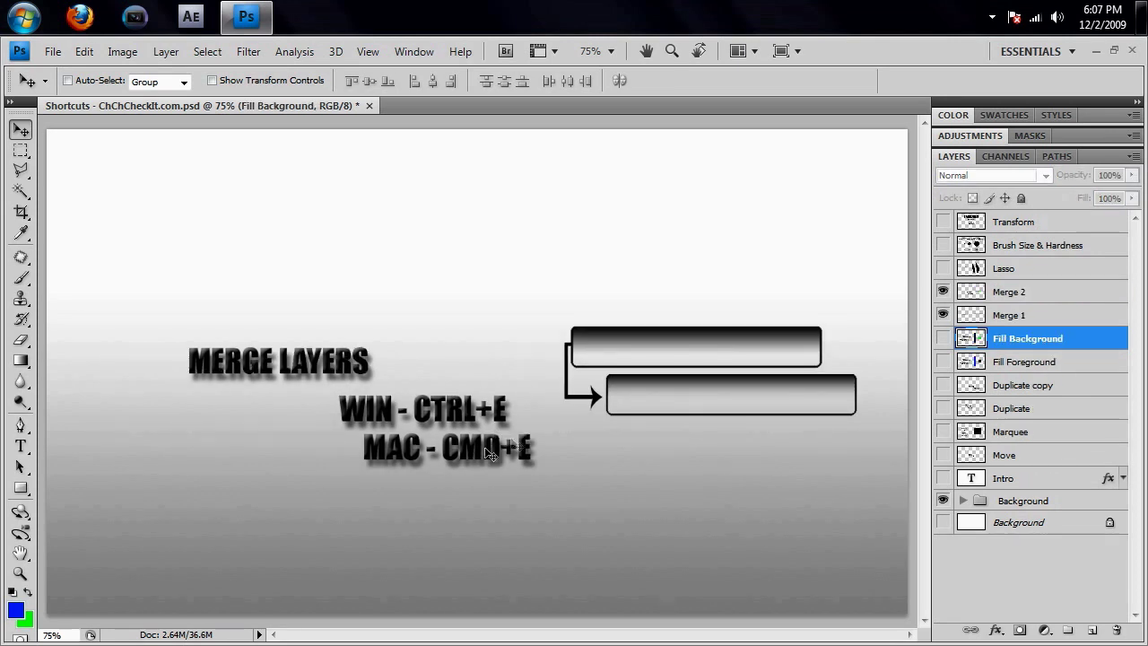
# - Select Merge 2, merge it down into Merge 1 again, and undo that merge
pyautogui.click(1028, 294)
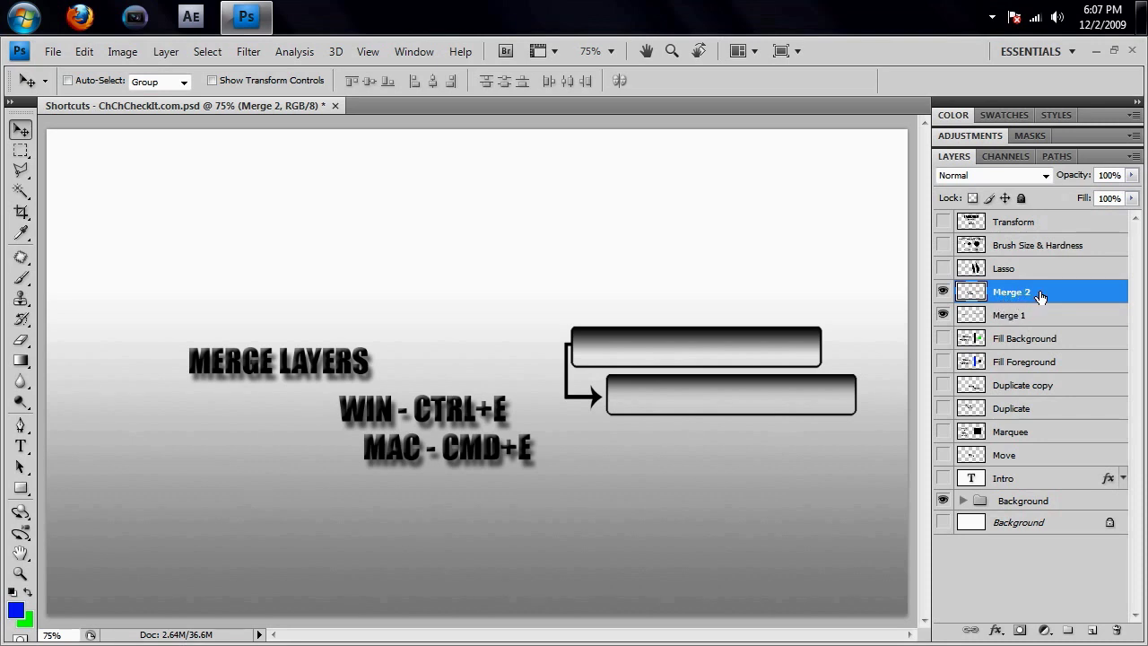
pyautogui.hotkey('ctrl', 'e')
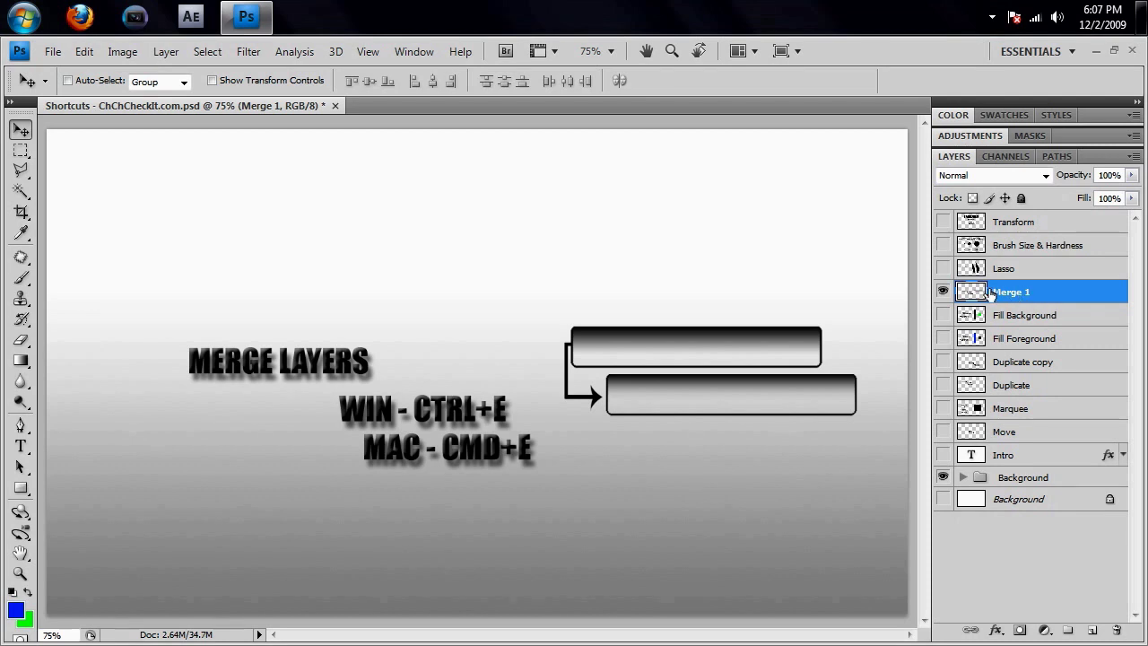
pyautogui.hotkey('ctrl', 'z')
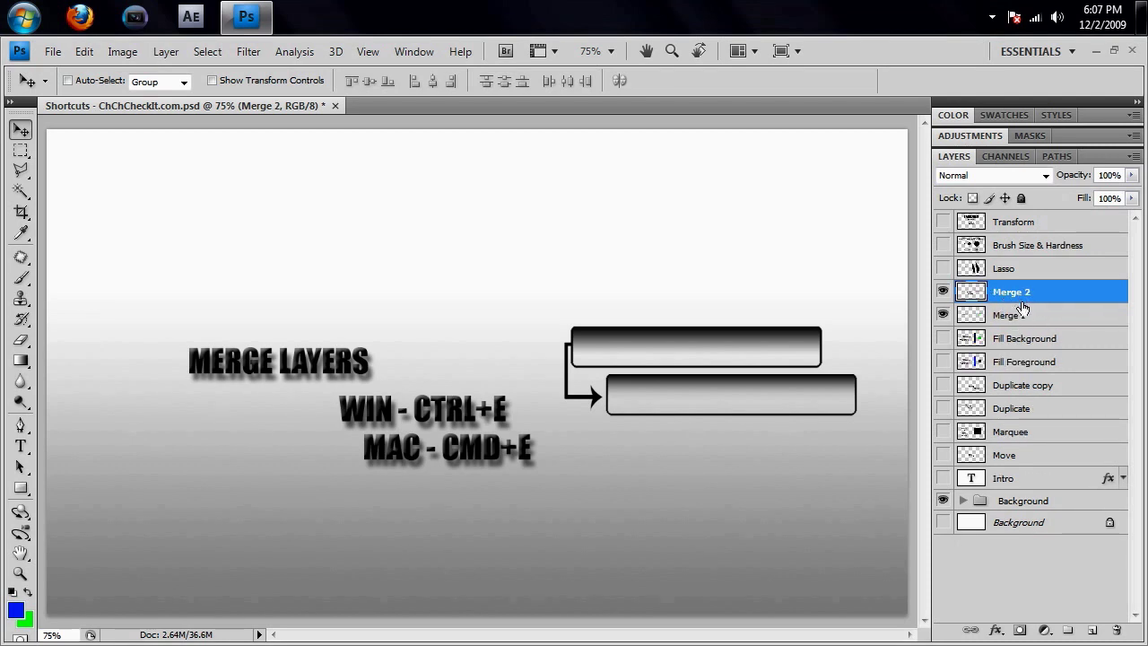
# - Select Merge 1 together with Merge 2 and merge the two selected layers into one
pyautogui.keyDown('ctrl'); pyautogui.click(1017, 319); pyautogui.keyUp('ctrl')
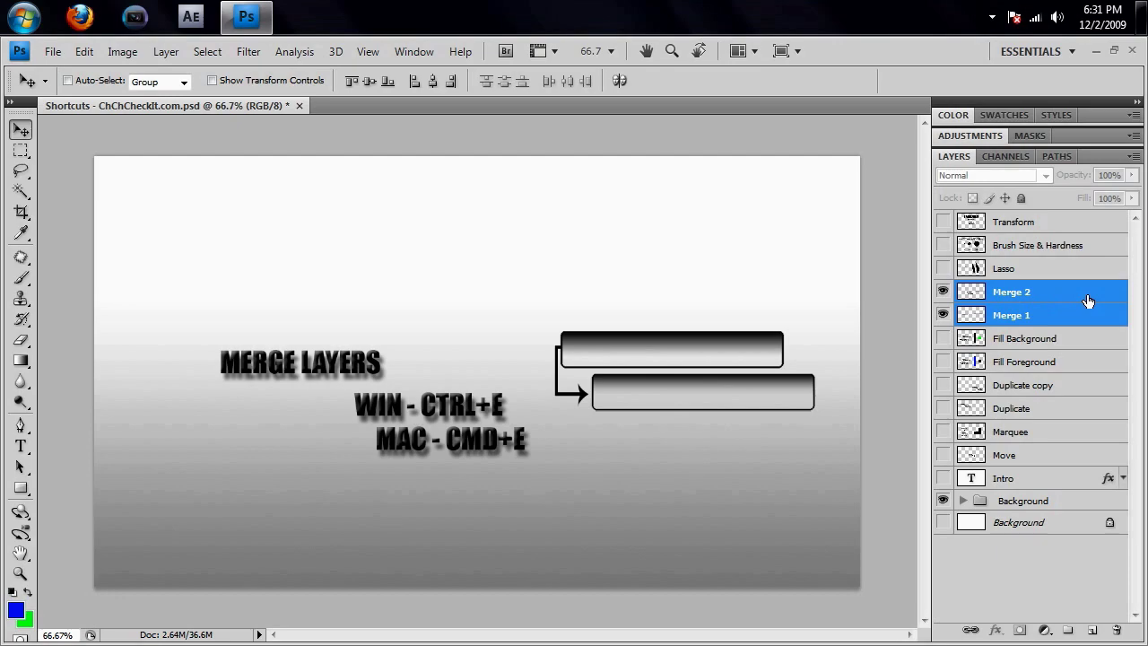
pyautogui.hotkey('ctrl', 'e')
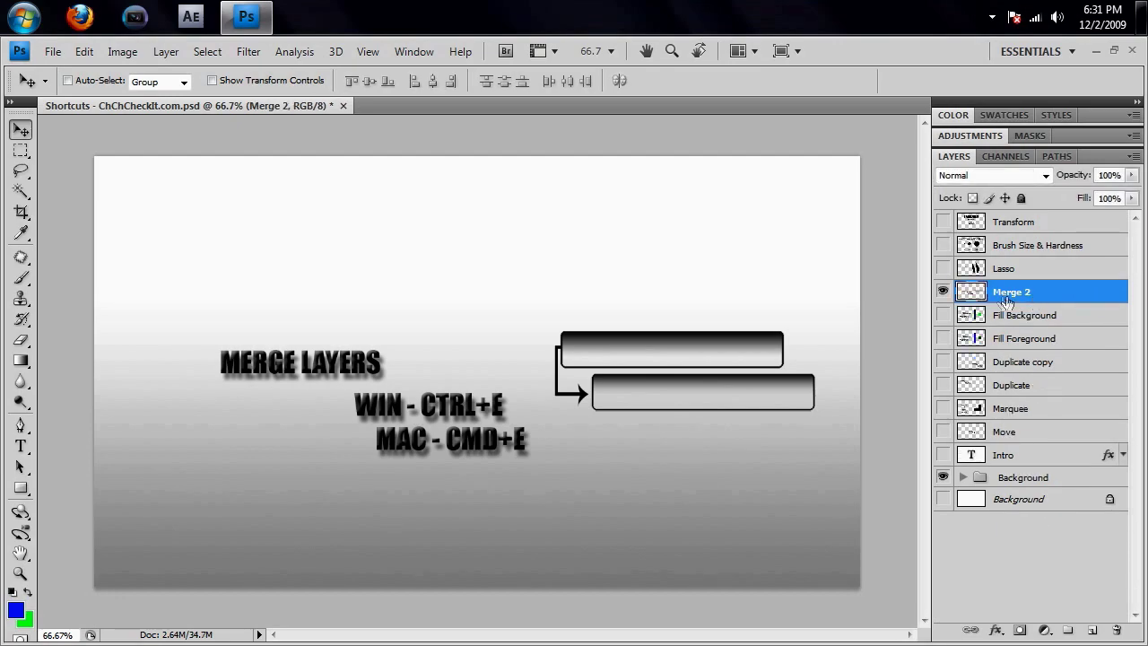